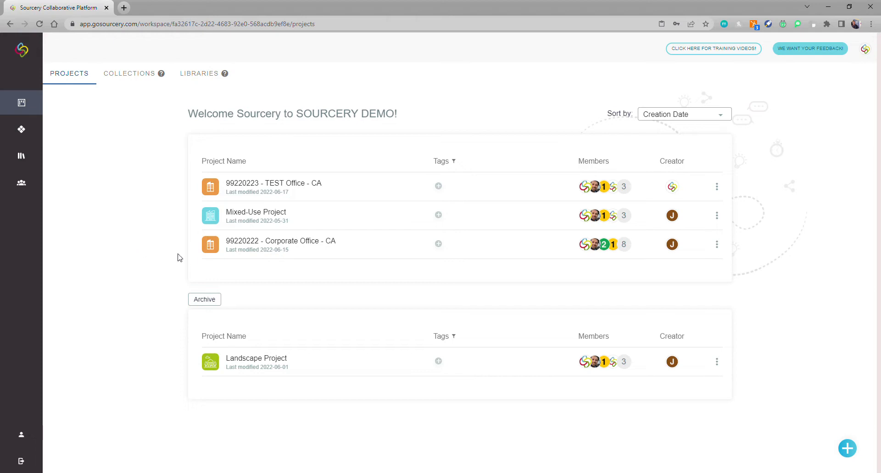
Open the 99220222 - Corporate Office - CA project and show its schedule views list.
{"action": "left_click", "coordinate": [266, 252]}
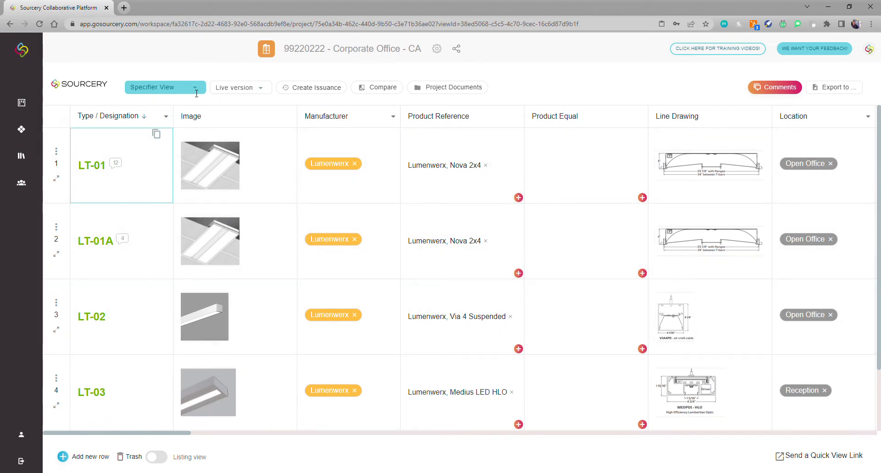
{"action": "left_click", "coordinate": [192, 91]}
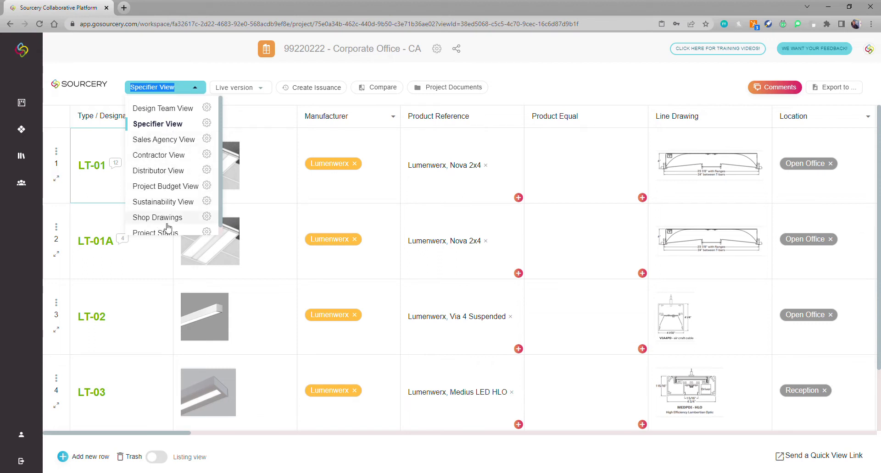
{"action": "left_click", "coordinate": [166, 70]}
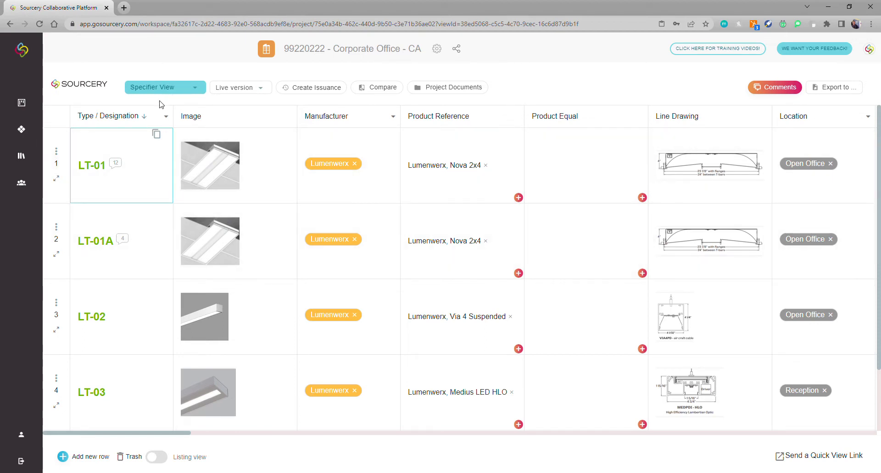
{"action": "left_click", "coordinate": [117, 166]}
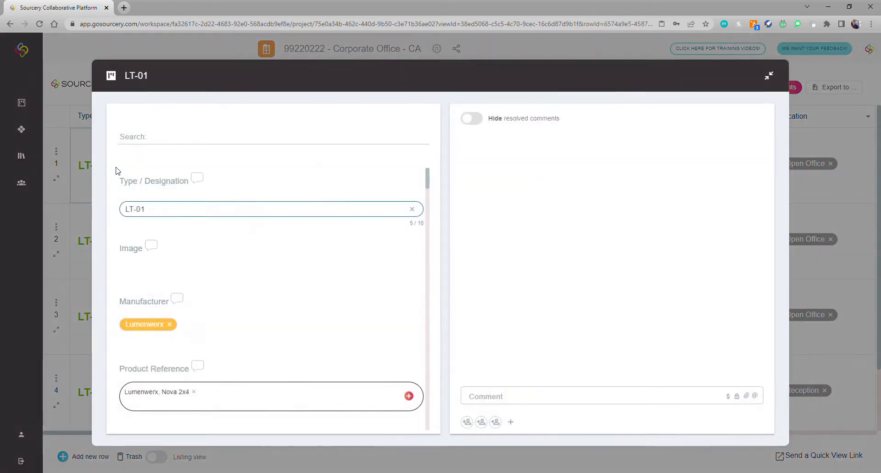
{"action": "scroll", "coordinate": [573, 251], "scroll_direction": "down", "scroll_amount": 6}
{"action": "scroll", "coordinate": [572, 251], "scroll_direction": "down", "scroll_amount": 4}
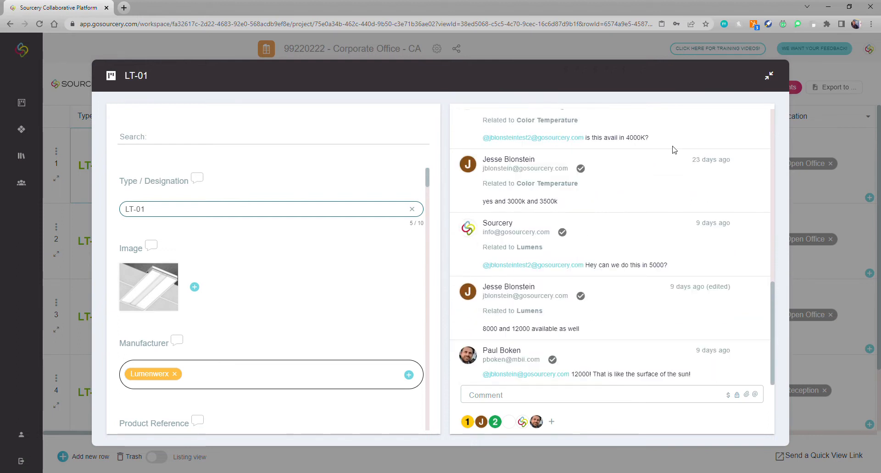
{"action": "left_click", "coordinate": [770, 78]}
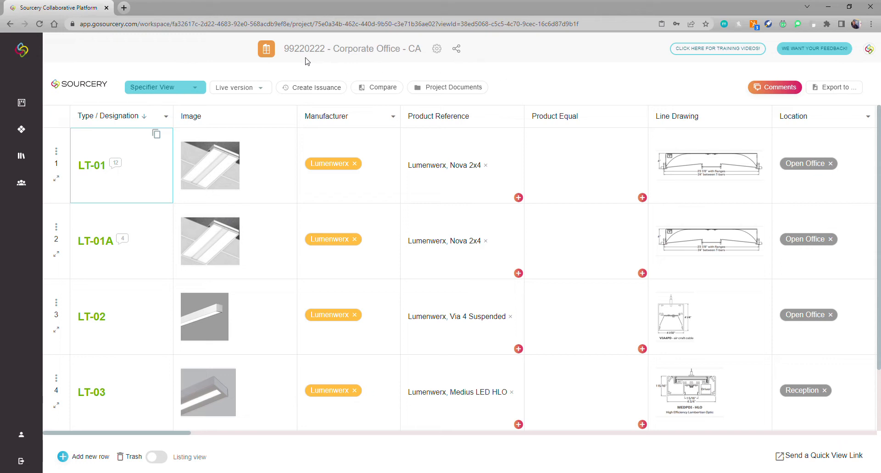
Add the contact's e-mail as an invitee to Corporate Office - CA and review the access roles.
{"action": "left_click", "coordinate": [461, 52]}
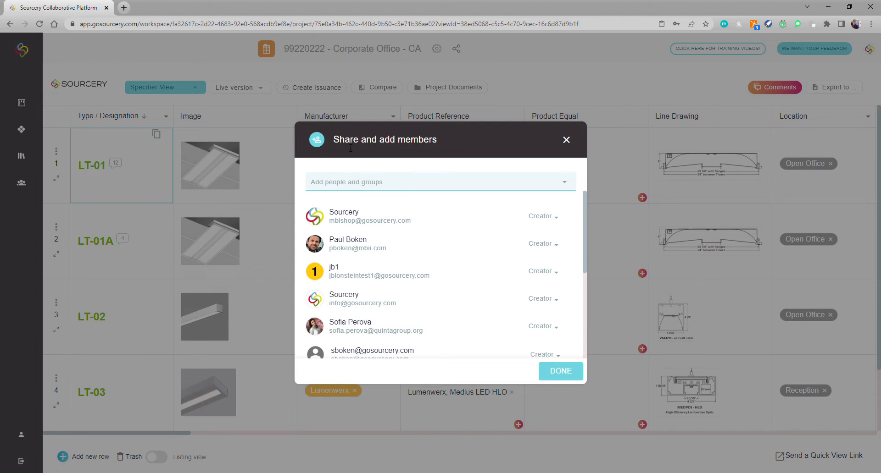
{"action": "left_click", "coordinate": [329, 188]}
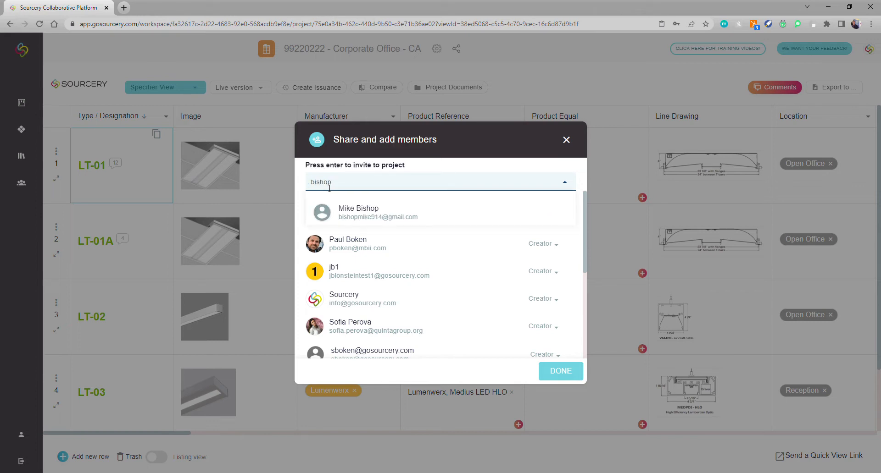
{"action": "key", "text": "Return"}
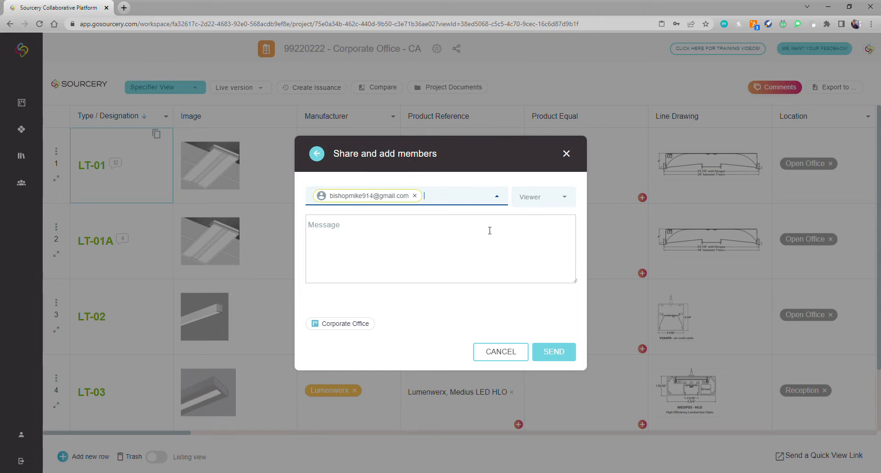
{"action": "left_click", "coordinate": [568, 202]}
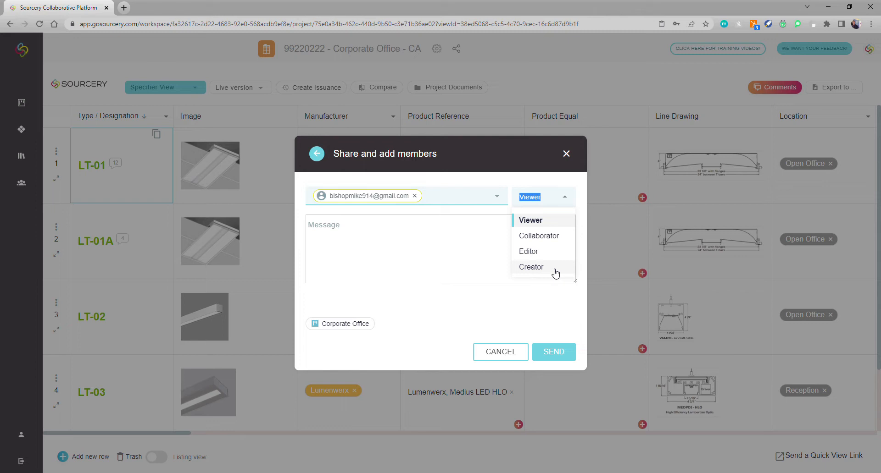
Close the sharing dialog without sending the invite, then show the schedule views list.
{"action": "left_click", "coordinate": [528, 301]}
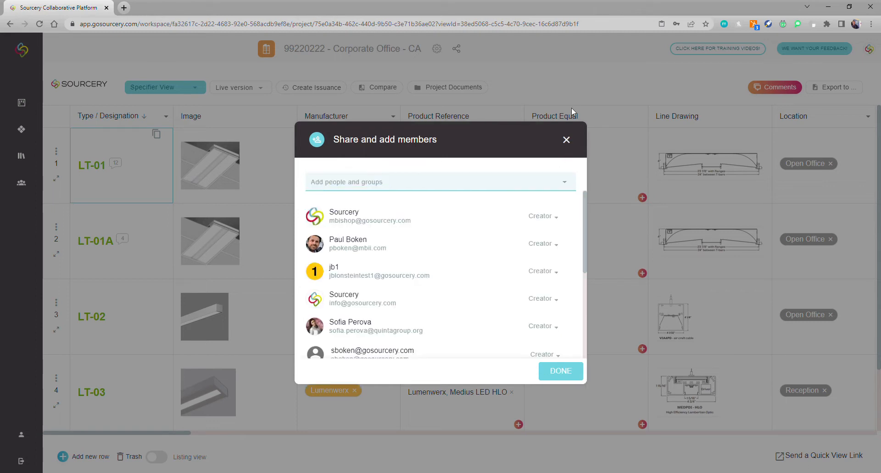
{"action": "left_click", "coordinate": [567, 139]}
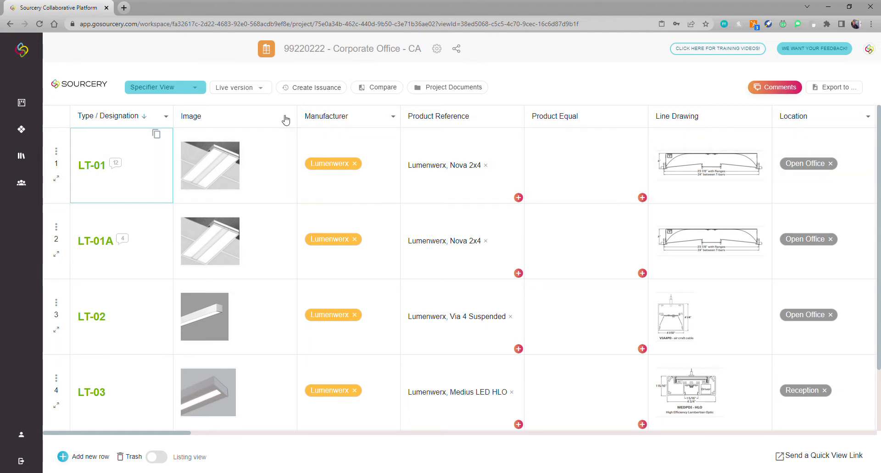
{"action": "left_click", "coordinate": [198, 88]}
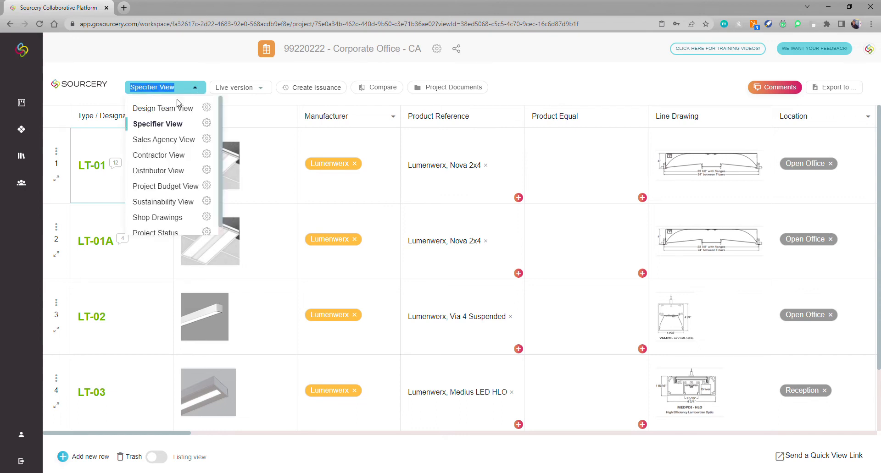
Open View Settings for the Specifier View from the views dropdown.
{"action": "left_click", "coordinate": [206, 124]}
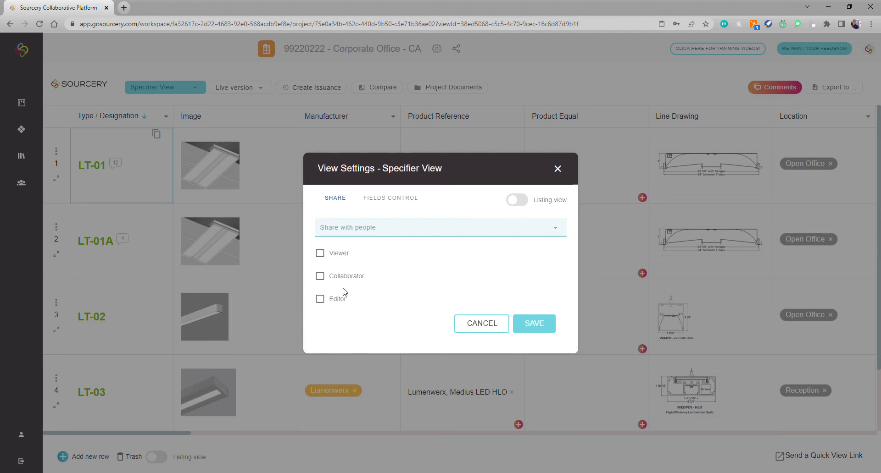
Share the Specifier View with the invited contact using the Editor role.
{"action": "left_click", "coordinate": [341, 303]}
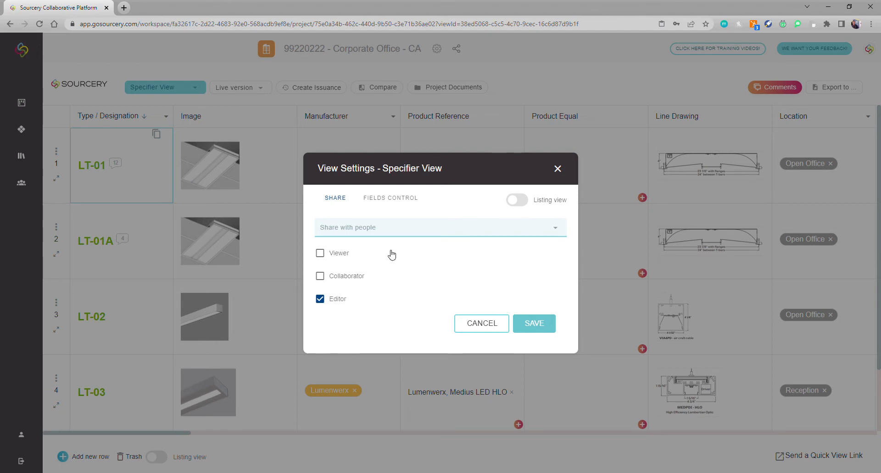
{"action": "left_click", "coordinate": [357, 236]}
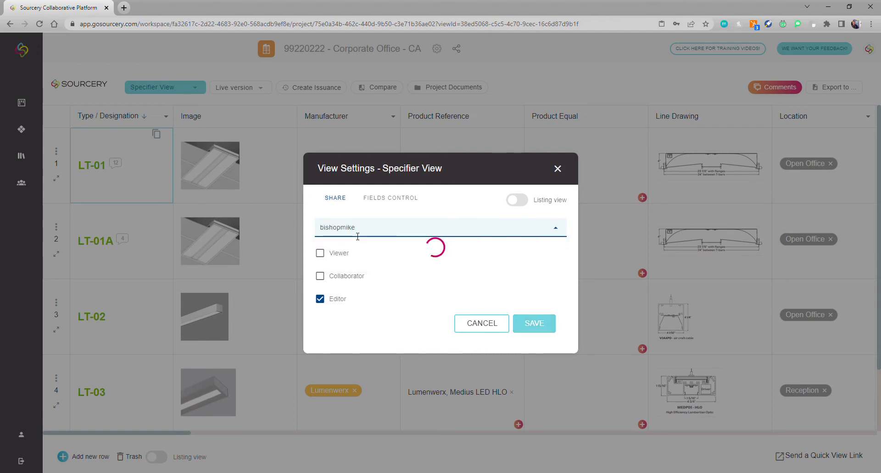
{"action": "left_click", "coordinate": [362, 258]}
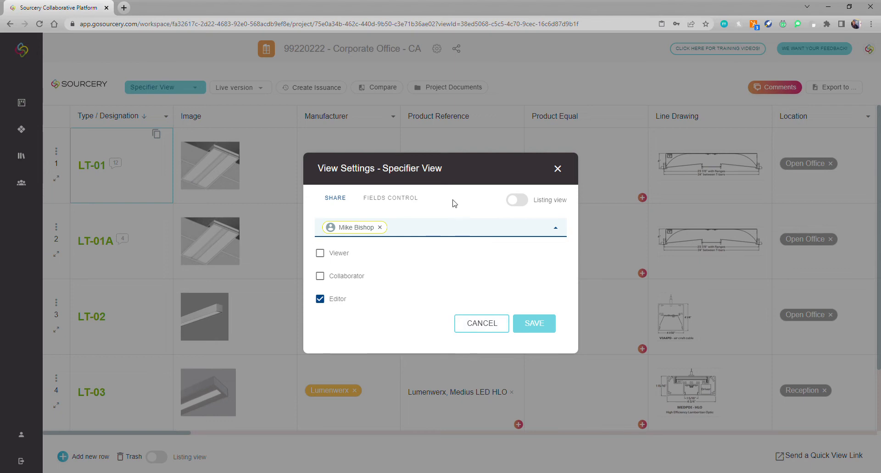
{"action": "left_click", "coordinate": [407, 202]}
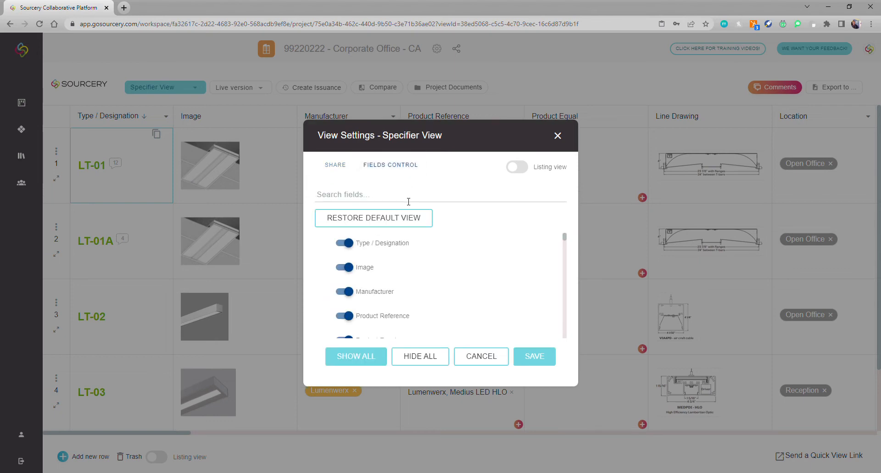
Search fields for 'bu', turn on Budget Price, and close View Settings.
{"action": "scroll", "coordinate": [416, 289], "scroll_direction": "down", "scroll_amount": 1}
{"action": "scroll", "coordinate": [416, 289], "scroll_direction": "up", "scroll_amount": 1}
{"action": "left_click", "coordinate": [329, 197]}
{"action": "type", "text": "spec"}
{"action": "key", "text": "BackSpace"}
{"action": "key", "text": "BackSpace"}
{"action": "key", "text": "BackSpace"}
{"action": "key", "text": "BackSpace"}
{"action": "type", "text": "bu"}
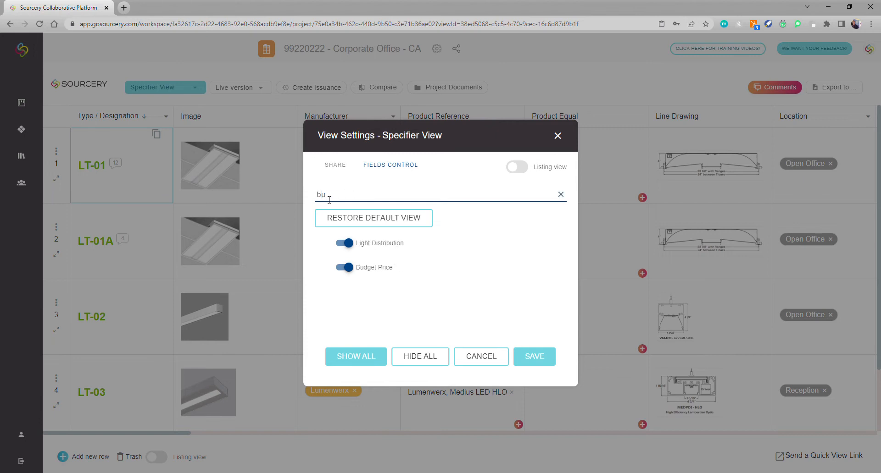
{"action": "left_click", "coordinate": [345, 269]}
{"action": "left_click", "coordinate": [345, 270]}
{"action": "left_click", "coordinate": [558, 137]}
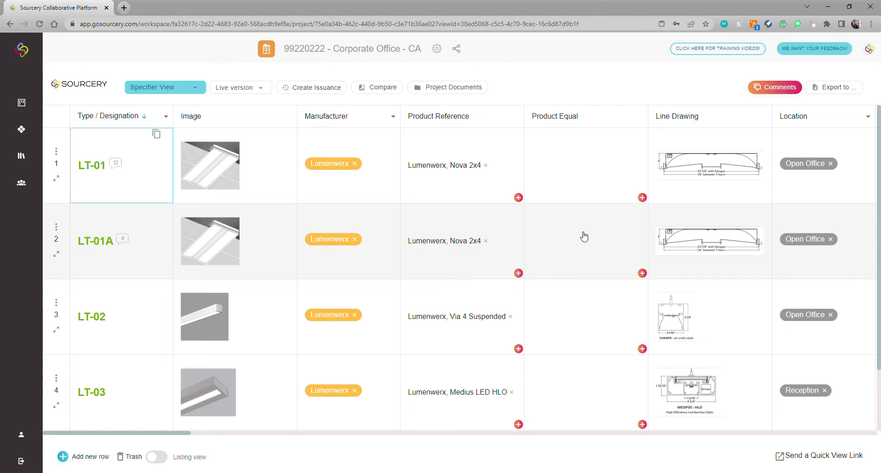
Scroll the schedule right to the Tag column and down to LT-04's Tag cell.
{"action": "scroll", "coordinate": [584, 236], "scroll_direction": "right", "scroll_amount": 15}
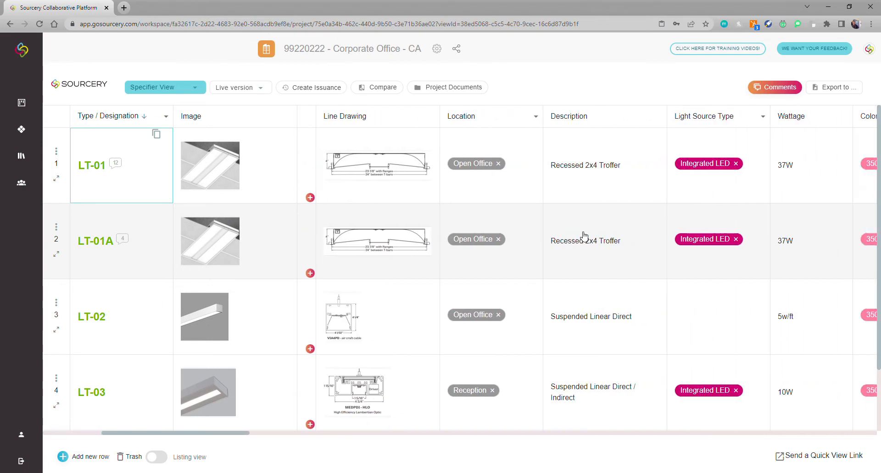
{"action": "scroll", "coordinate": [583, 236], "scroll_direction": "right", "scroll_amount": 15}
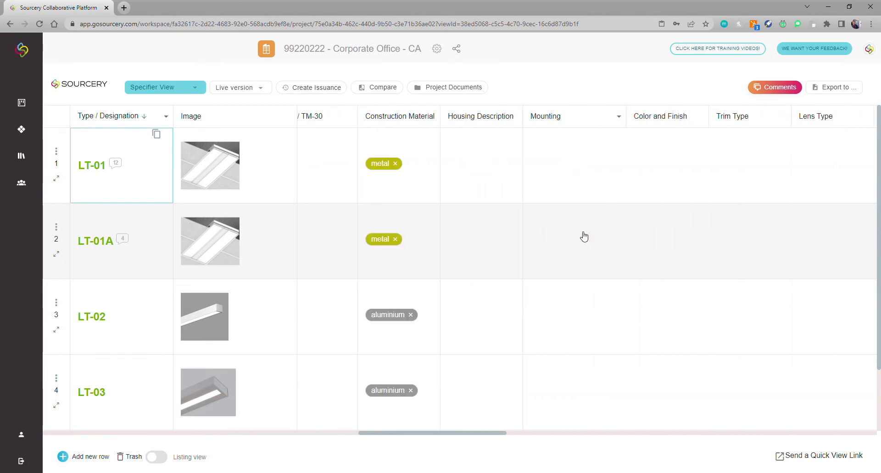
{"action": "scroll", "coordinate": [584, 237], "scroll_direction": "right", "scroll_amount": 12}
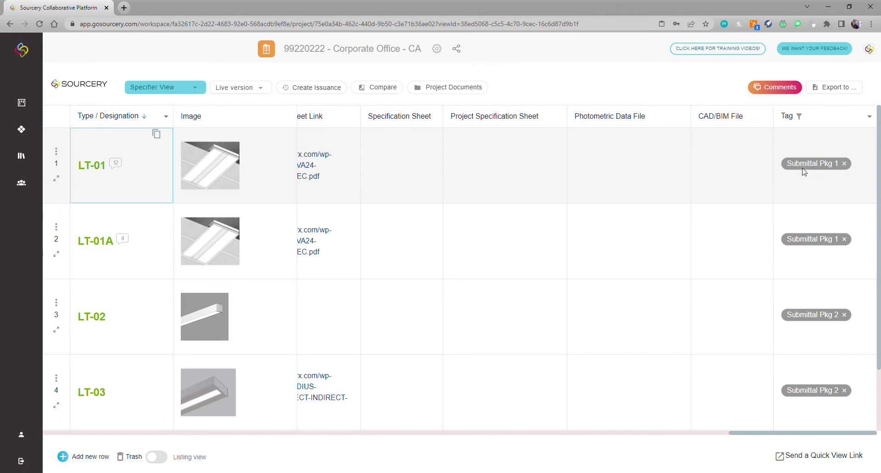
{"action": "scroll", "coordinate": [814, 301], "scroll_direction": "down", "scroll_amount": 1}
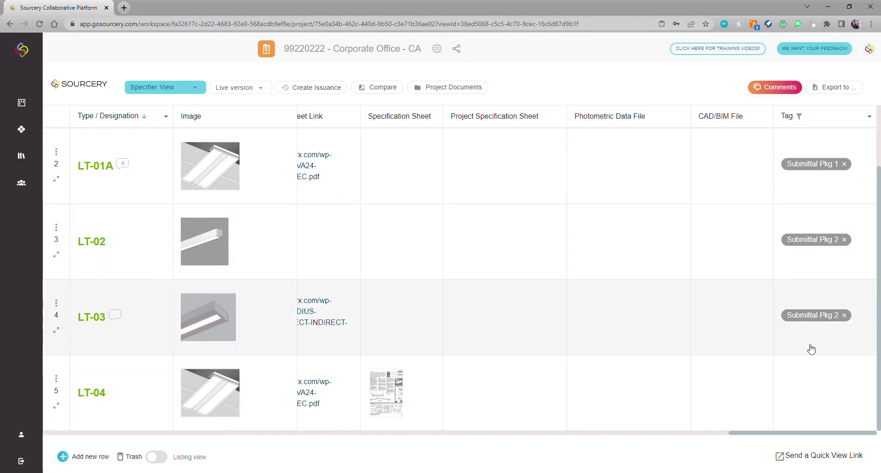
{"action": "left_click", "coordinate": [812, 394]}
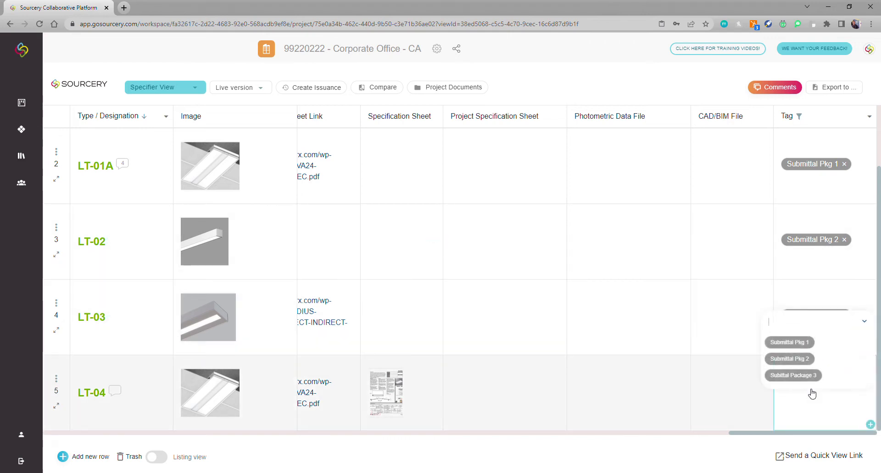
Tag LT-04 as Agent 1 and replace LT-03's Submittal Pkg 2 tag with Agent 2.
{"action": "type", "text": "Agent 1"}
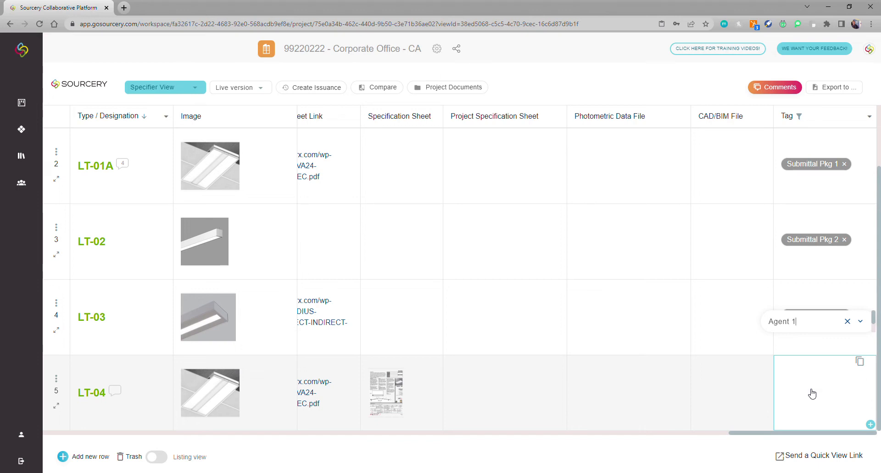
{"action": "key", "text": "Return"}
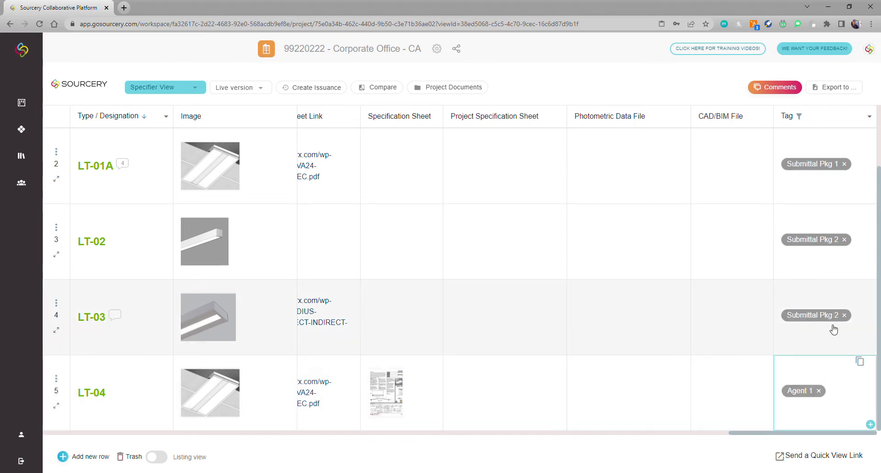
{"action": "left_click", "coordinate": [844, 316]}
{"action": "double_click", "coordinate": [815, 326]}
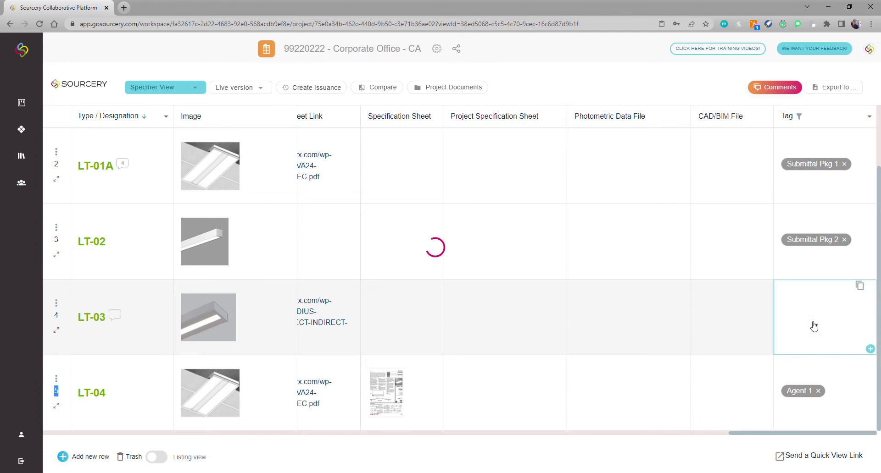
{"action": "type", "text": "A"}
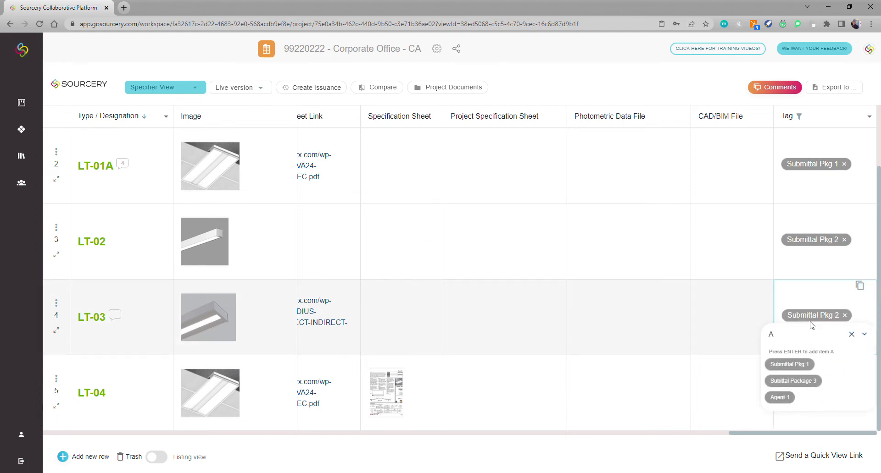
{"action": "type", "text": "gent 2"}
{"action": "key", "text": "Return"}
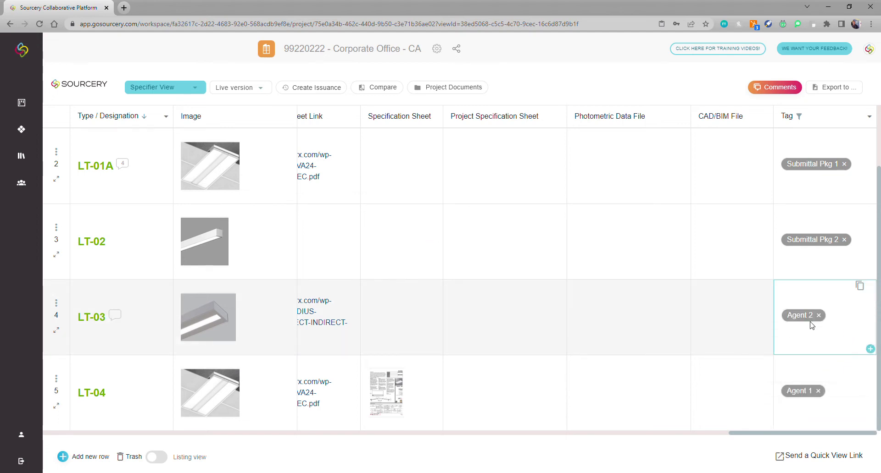
{"action": "scroll", "coordinate": [721, 257], "scroll_direction": "up", "scroll_amount": 2}
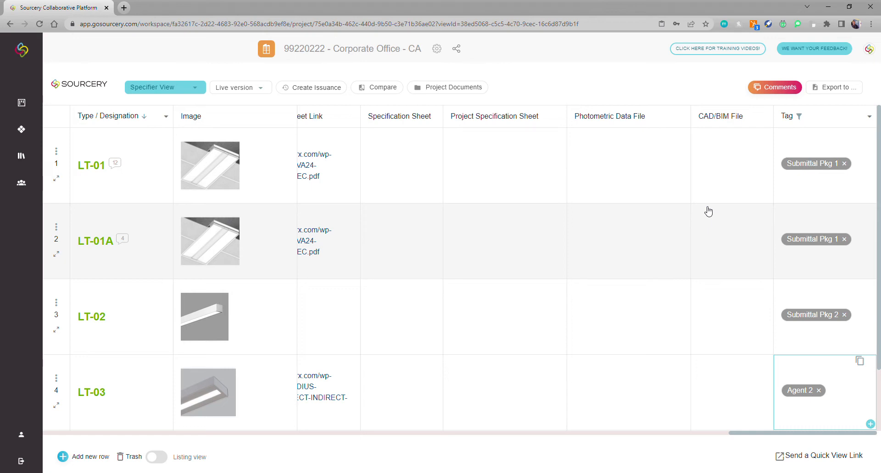
Filter the Tag column to Submittal Pkg 1, leaving only LT-01 and LT-01A.
{"action": "left_click", "coordinate": [800, 119]}
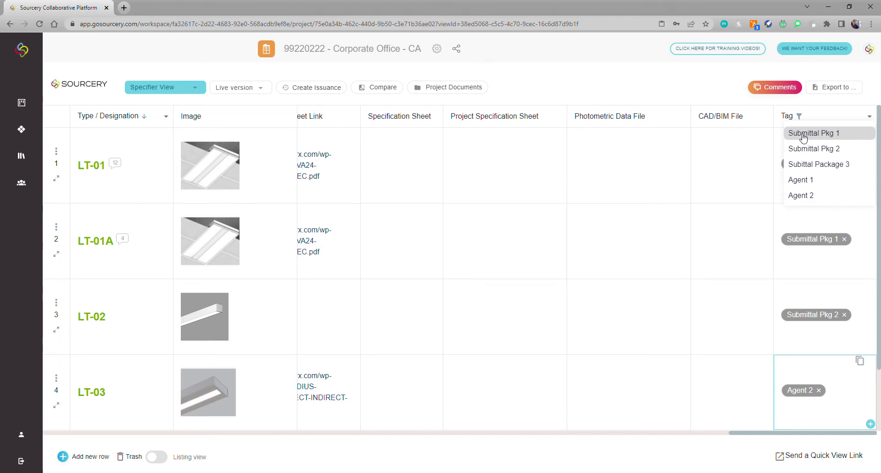
{"action": "left_click", "coordinate": [803, 134]}
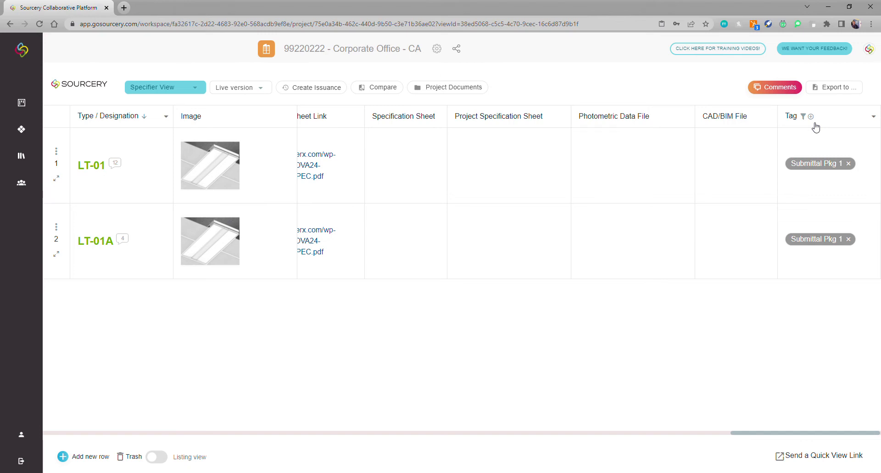
Save the filtered table as a new view named 'Submittal View 1'.
{"action": "left_click", "coordinate": [811, 117]}
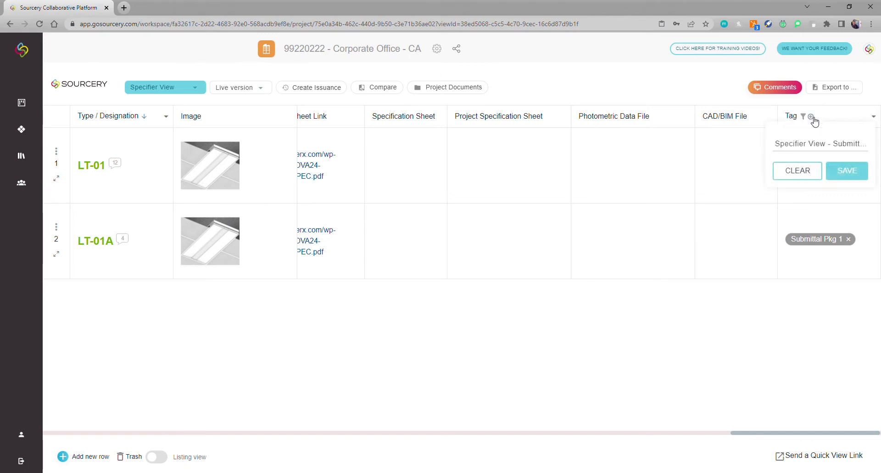
{"action": "double_click", "coordinate": [807, 145]}
{"action": "triple_click", "coordinate": [808, 145]}
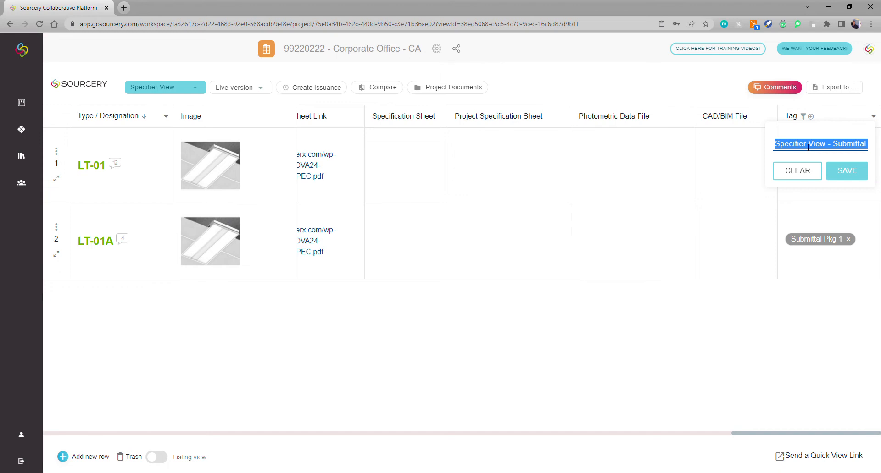
{"action": "type", "text": "Submittal View"}
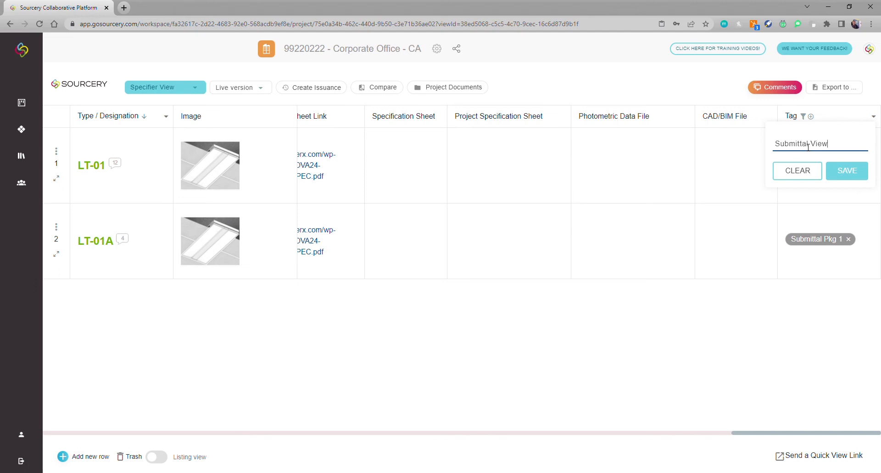
{"action": "type", "text": " 1"}
{"action": "left_click", "coordinate": [847, 171]}
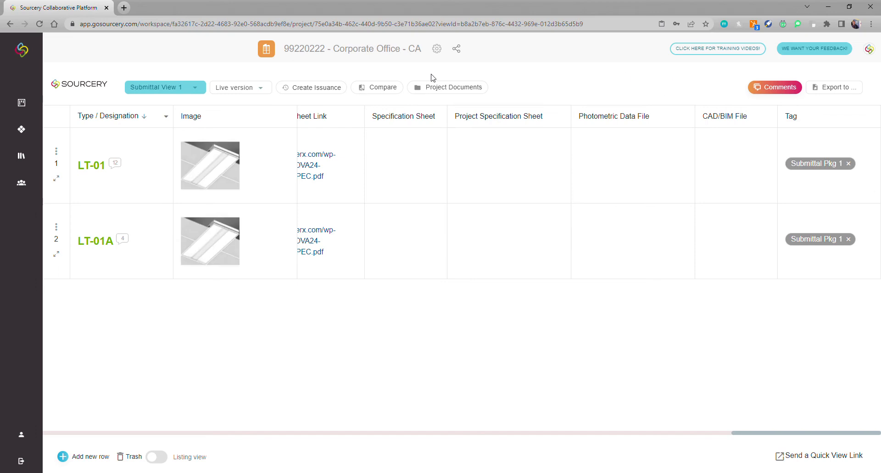
Check the Specifier View from the saved views list, then switch back to Submittal View 1.
{"action": "left_click", "coordinate": [200, 90]}
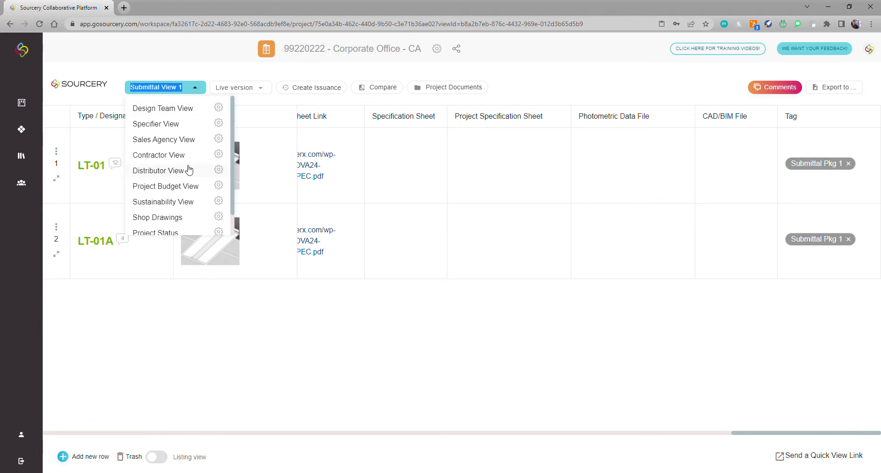
{"action": "scroll", "coordinate": [188, 171], "scroll_direction": "down", "scroll_amount": 2}
{"action": "scroll", "coordinate": [158, 174], "scroll_direction": "up", "scroll_amount": 2}
{"action": "left_click", "coordinate": [149, 125]}
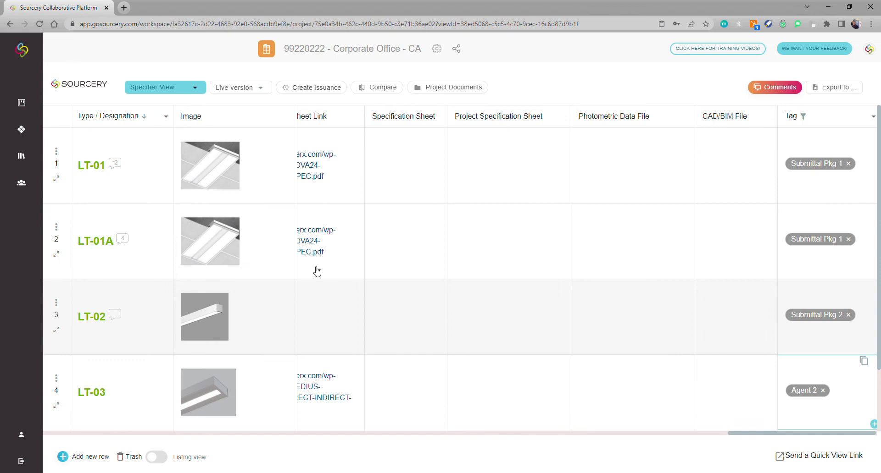
{"action": "left_click", "coordinate": [195, 88]}
{"action": "scroll", "coordinate": [191, 182], "scroll_direction": "down", "scroll_amount": 2}
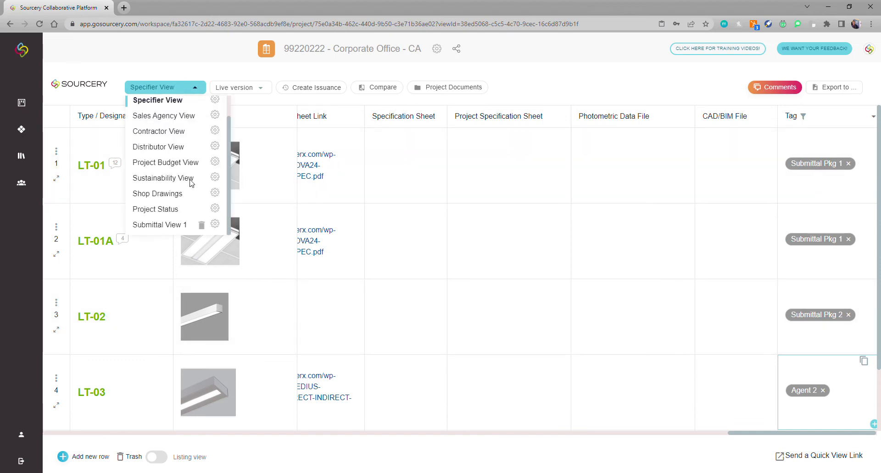
{"action": "left_click", "coordinate": [163, 226]}
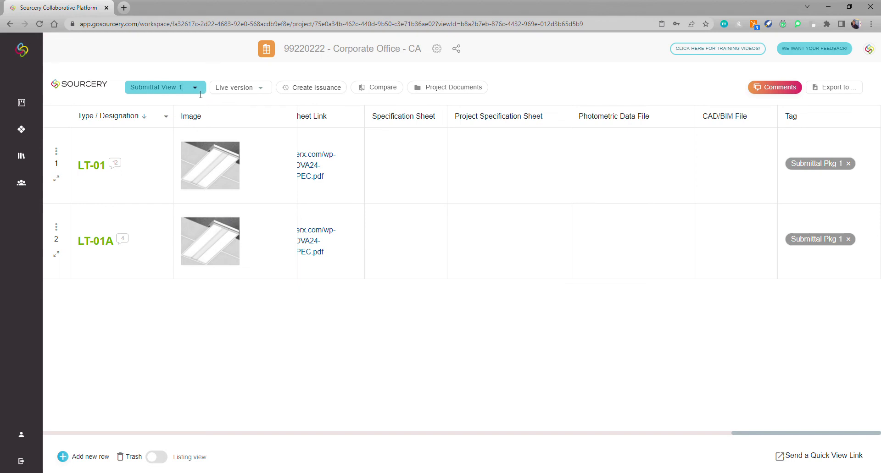
Open Submittal View 1's view settings on the Share with people option.
{"action": "left_click", "coordinate": [199, 91]}
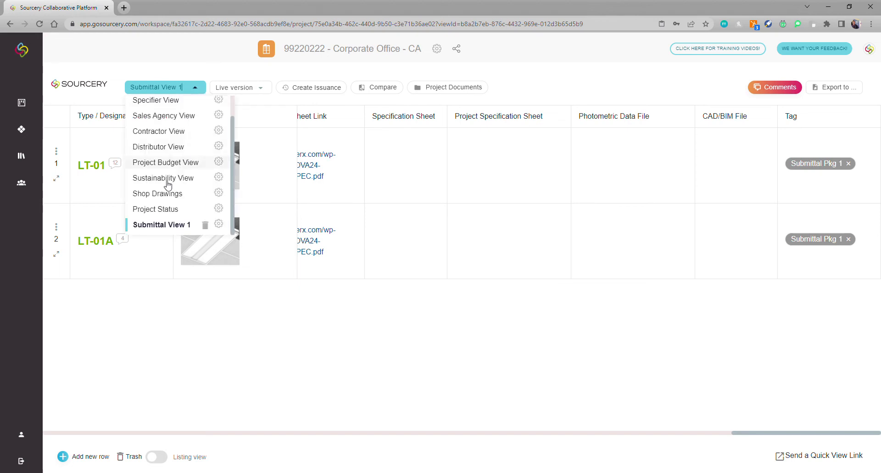
{"action": "left_click", "coordinate": [218, 224]}
{"action": "left_click", "coordinate": [375, 234]}
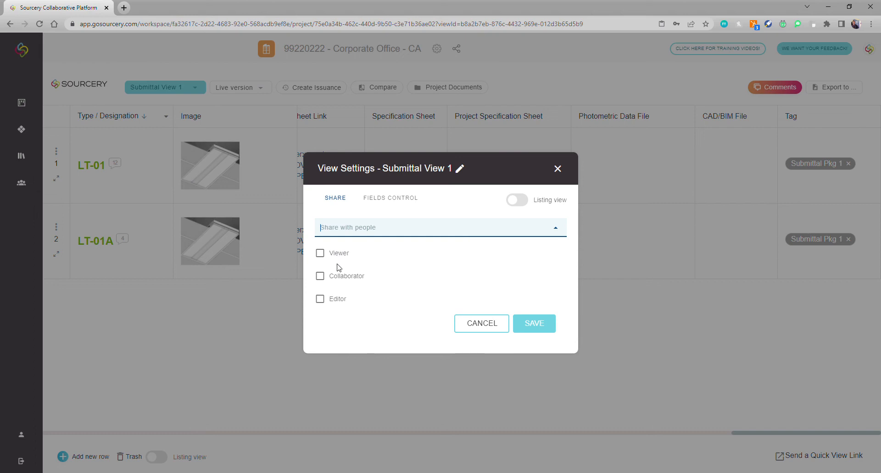
Close the Submittal View 1 settings without sharing and dismiss the saved views list.
{"action": "left_click", "coordinate": [558, 169]}
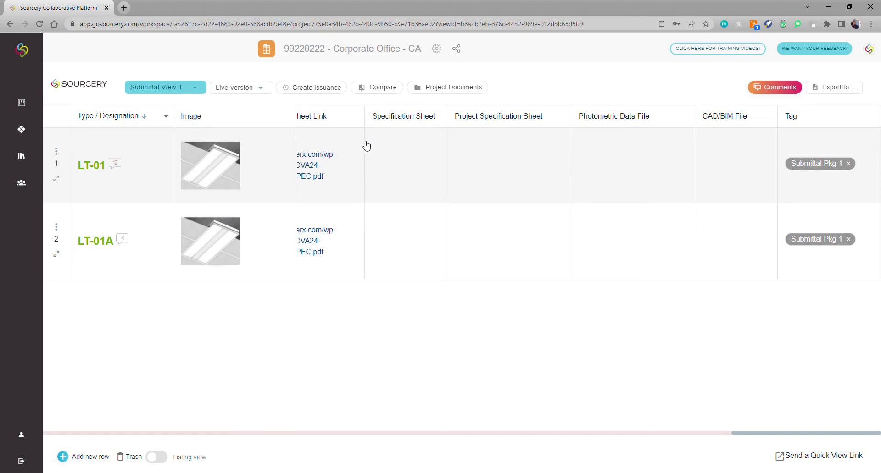
{"action": "left_click", "coordinate": [199, 90]}
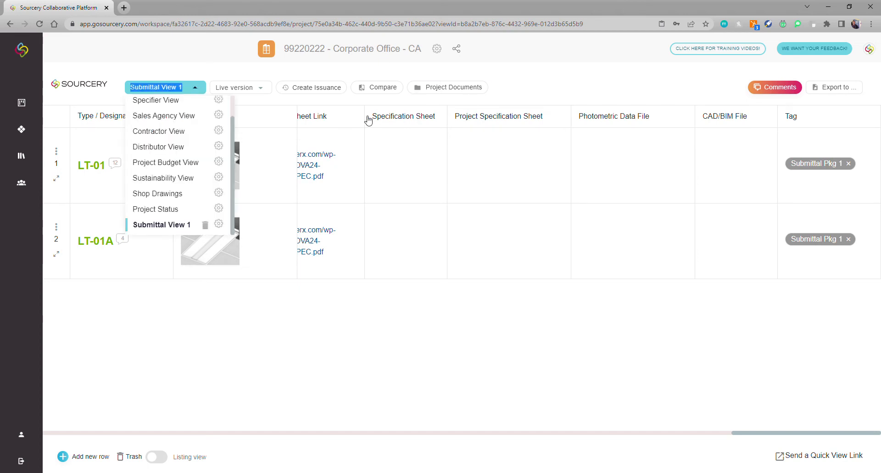
{"action": "scroll", "coordinate": [182, 158], "scroll_direction": "up", "scroll_amount": 1}
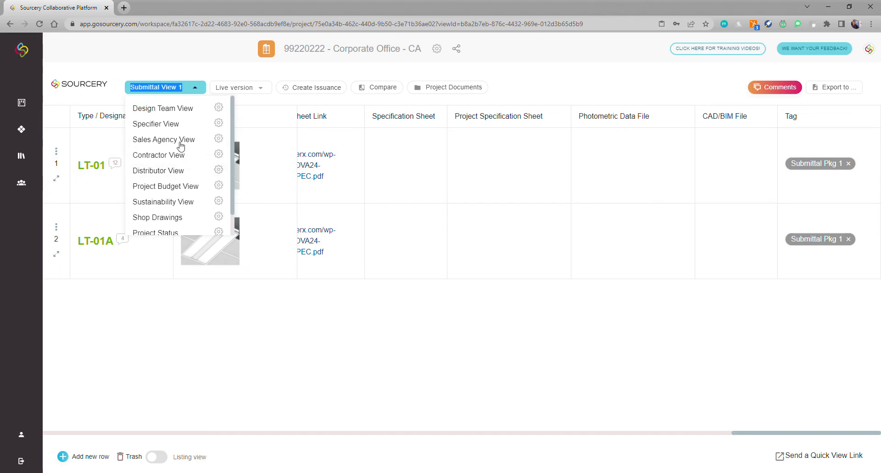
{"action": "left_click", "coordinate": [687, 459]}
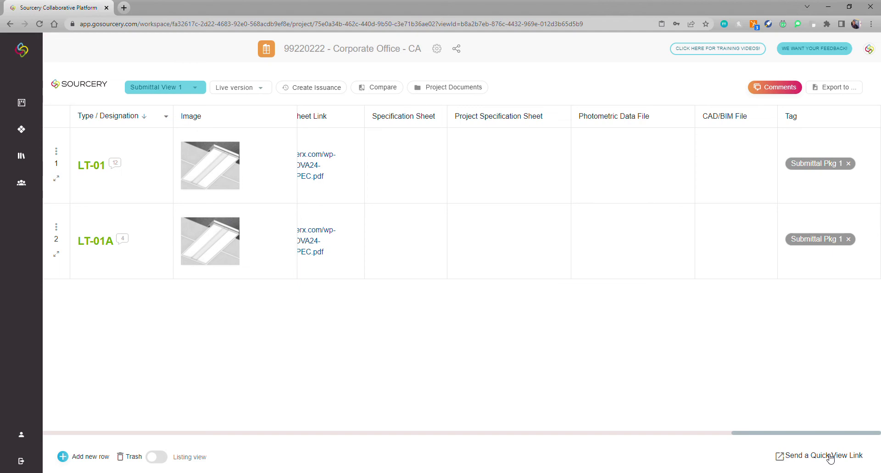
Copy the quick-view link and open the shared Design Team View in a new browser tab.
{"action": "left_click", "coordinate": [830, 457]}
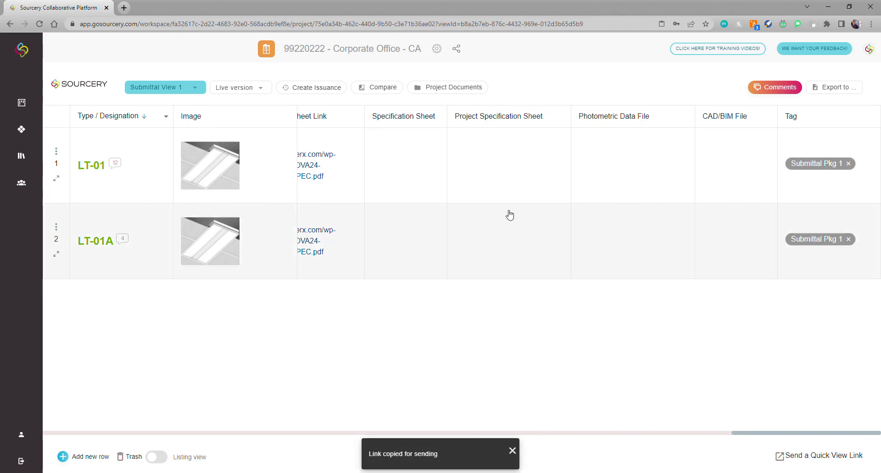
{"action": "left_click", "coordinate": [123, 8]}
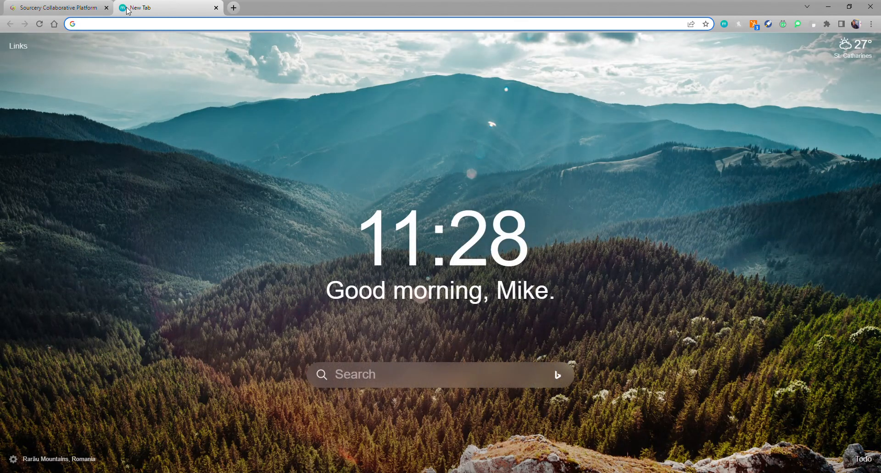
{"action": "key", "text": "Return"}
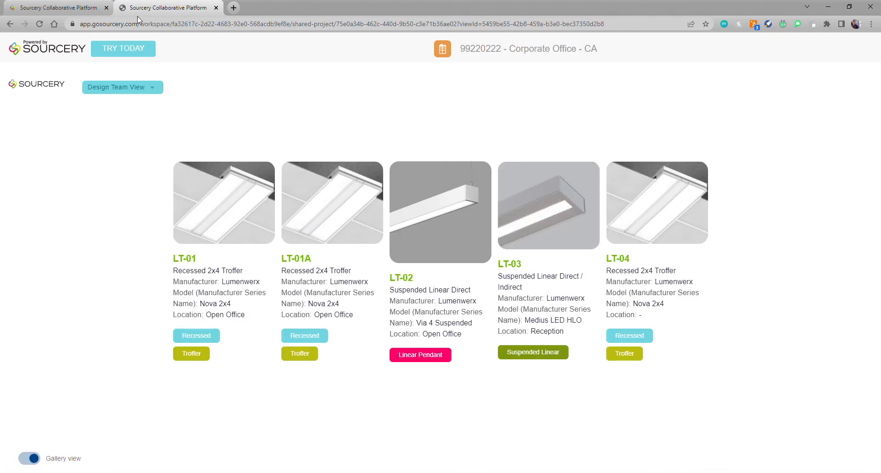
Show the shared view as a listing, review columns through Tag, then return to Submittal View 1.
{"action": "left_click", "coordinate": [30, 459]}
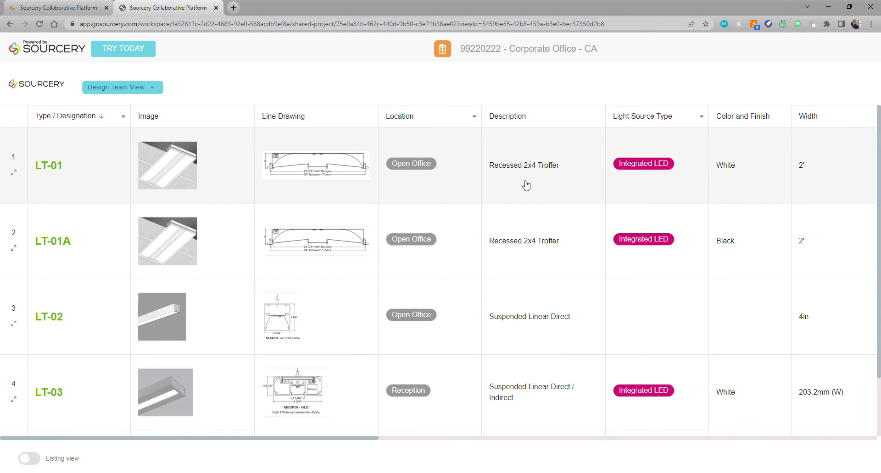
{"action": "scroll", "coordinate": [608, 200], "scroll_direction": "down", "scroll_amount": 1}
{"action": "scroll", "coordinate": [607, 200], "scroll_direction": "up", "scroll_amount": 1}
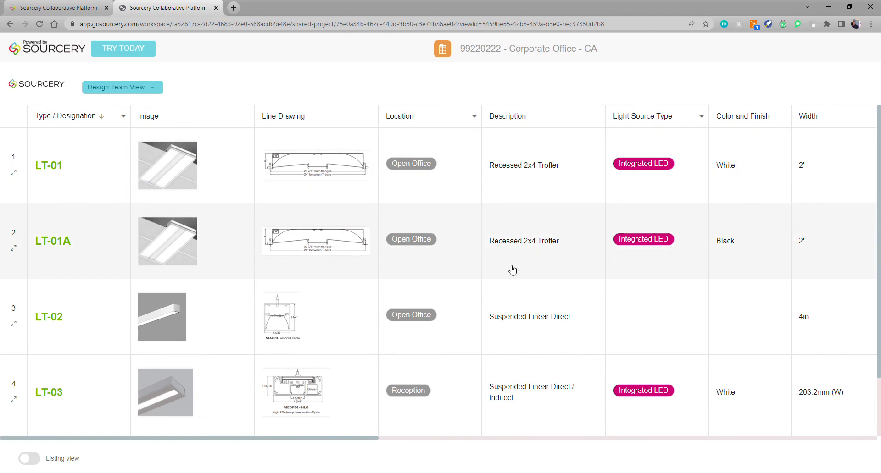
{"action": "scroll", "coordinate": [513, 271], "scroll_direction": "right", "scroll_amount": 10}
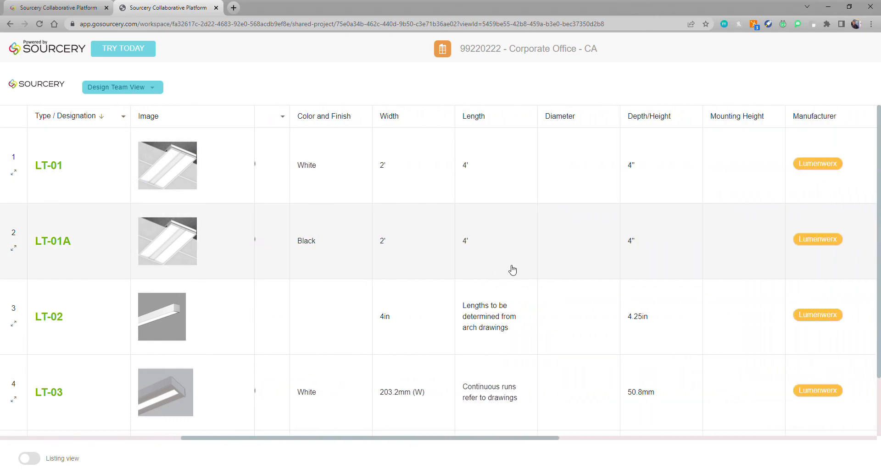
{"action": "scroll", "coordinate": [512, 270], "scroll_direction": "right", "scroll_amount": 13}
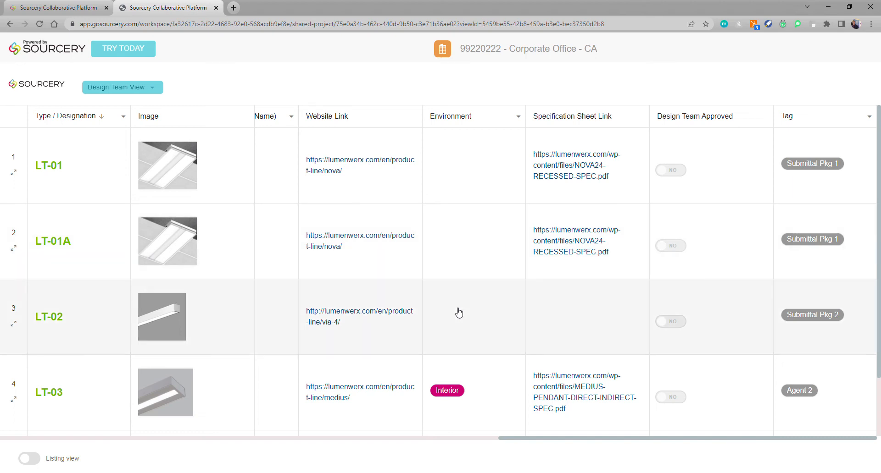
{"action": "scroll", "coordinate": [459, 313], "scroll_direction": "left", "scroll_amount": 15}
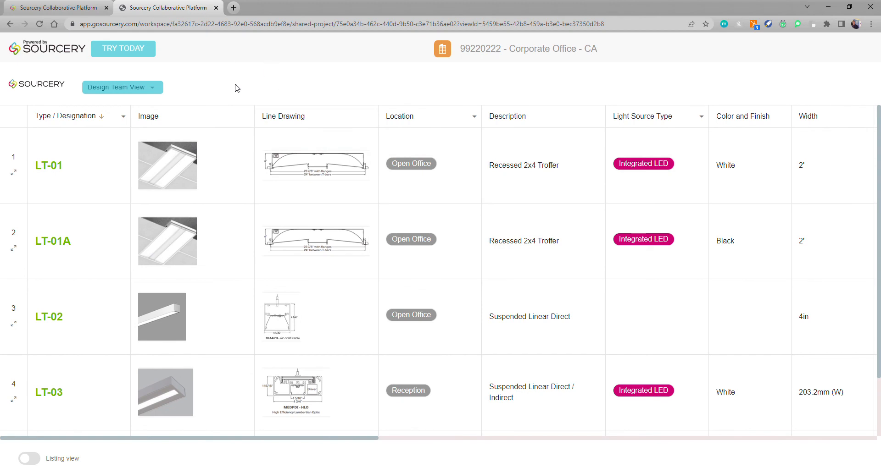
{"action": "left_click", "coordinate": [68, 9]}
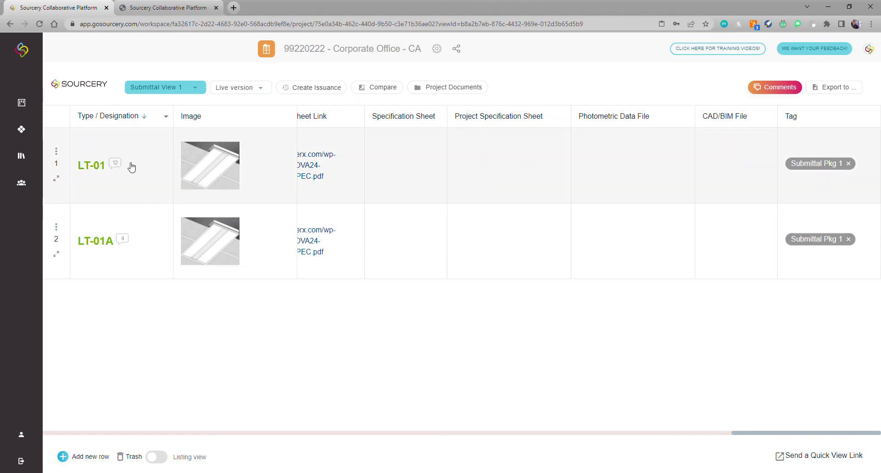
Open LT-01's details, read through its comment thread, and start a new comment.
{"action": "left_click", "coordinate": [117, 164]}
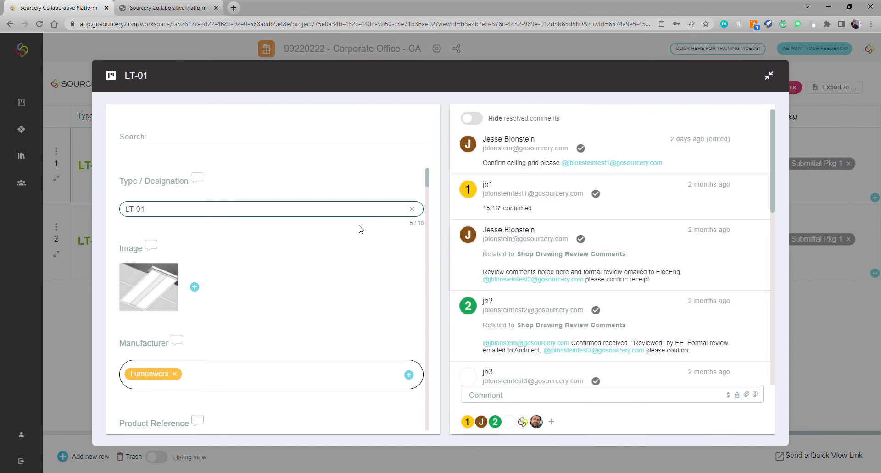
{"action": "scroll", "coordinate": [644, 170], "scroll_direction": "down", "scroll_amount": 5}
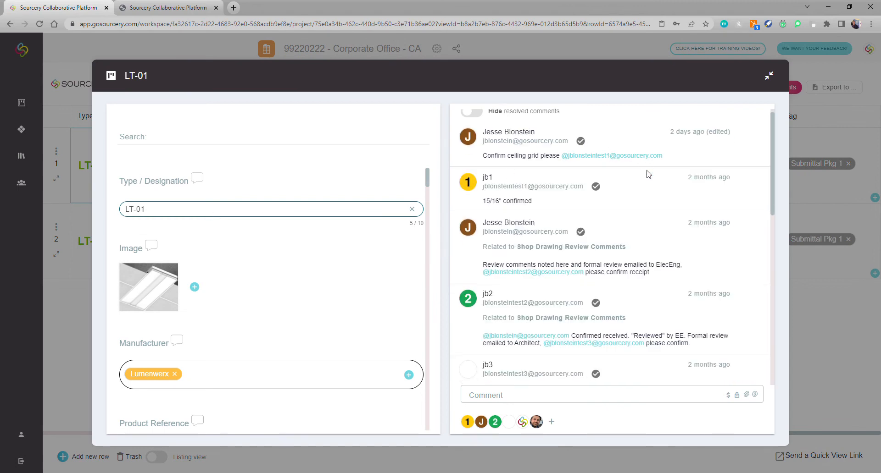
{"action": "scroll", "coordinate": [648, 174], "scroll_direction": "down", "scroll_amount": 5}
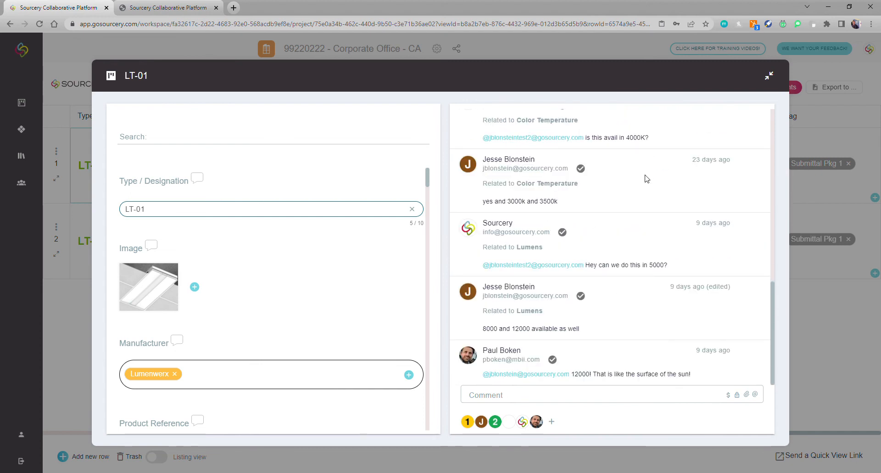
{"action": "left_click", "coordinate": [602, 395]}
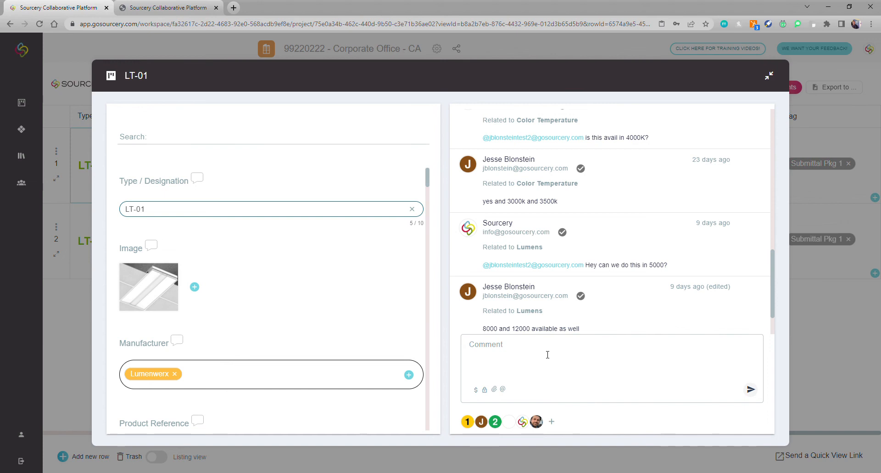
Post 'Test' as a comment on LT-01, then begin a new comment mentioning a user's e-mail.
{"action": "type", "text": "Test"}
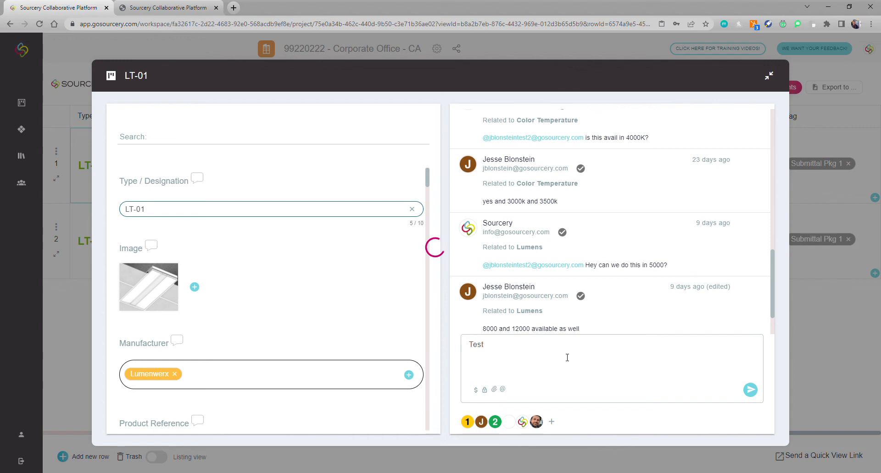
{"action": "scroll", "coordinate": [582, 277], "scroll_direction": "down", "scroll_amount": 1}
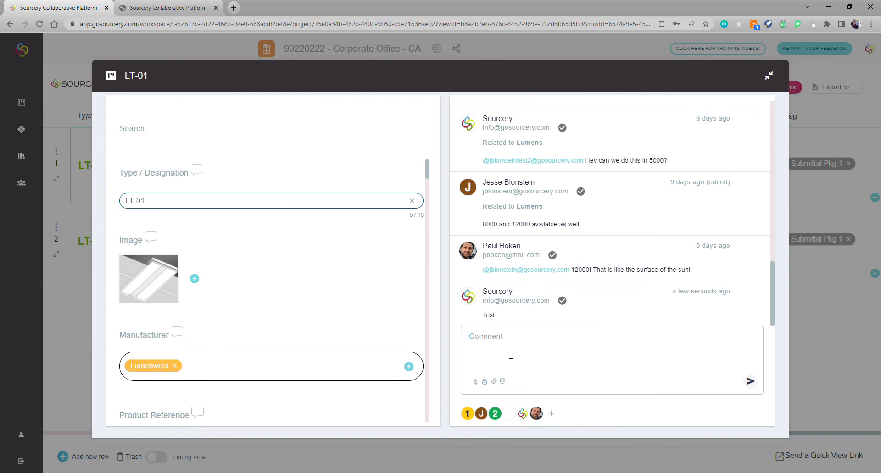
{"action": "type", "text": "@"}
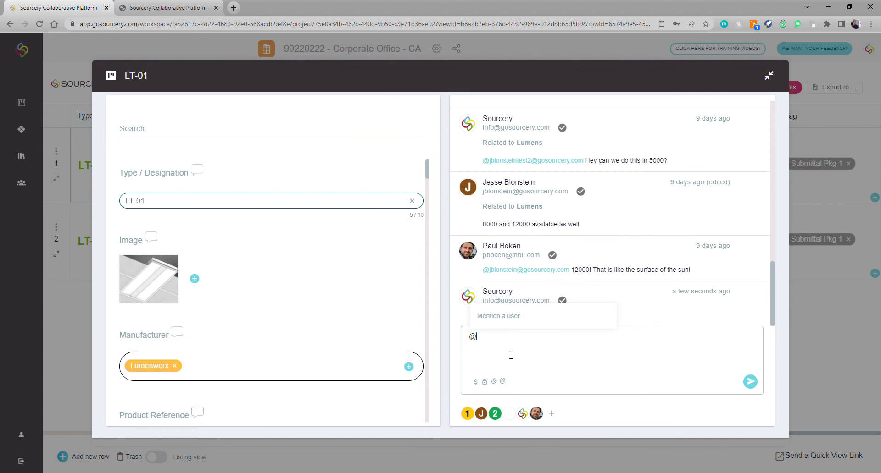
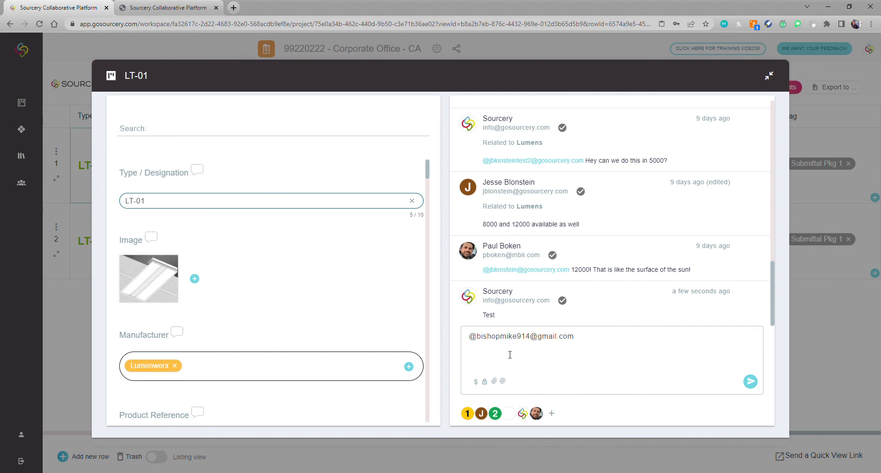
Clear the unfinished user mention from LT-01's comment draft.
{"action": "triple_click", "coordinate": [532, 345]}
{"action": "key", "text": "BackSpace"}
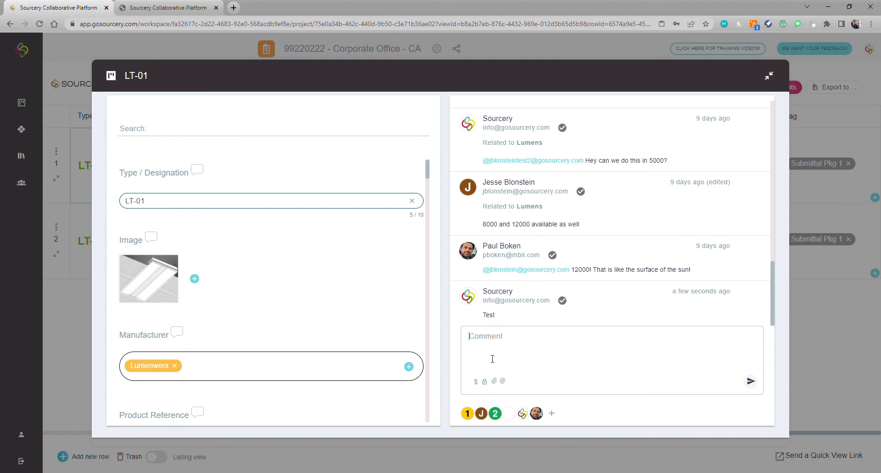
Try a 150 price submission, discard it, and make LT-01's next comment private.
{"action": "left_click", "coordinate": [476, 382]}
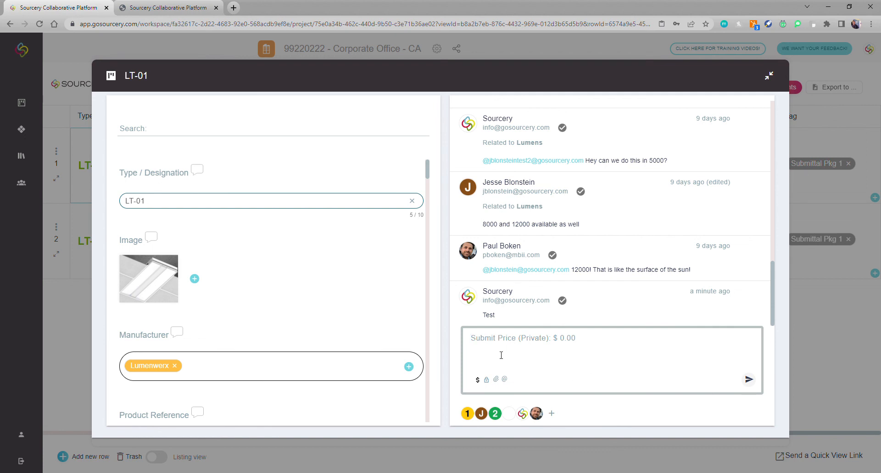
{"action": "type", "text": "150"}
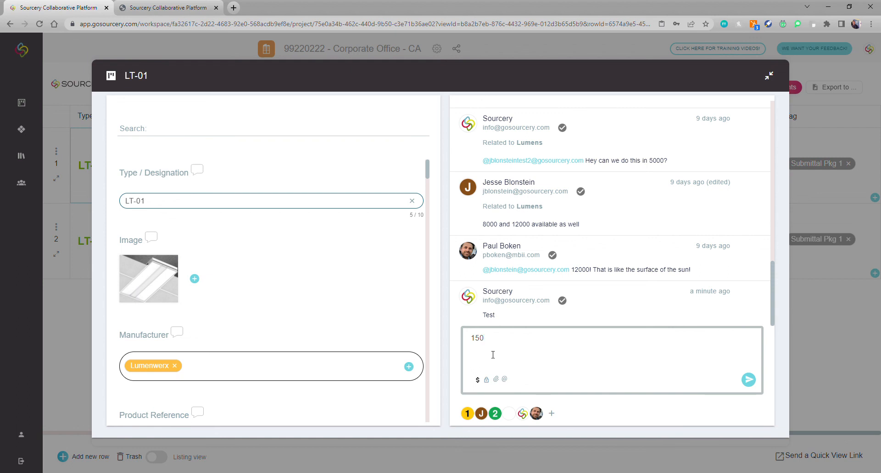
{"action": "key", "text": "BackSpace"}
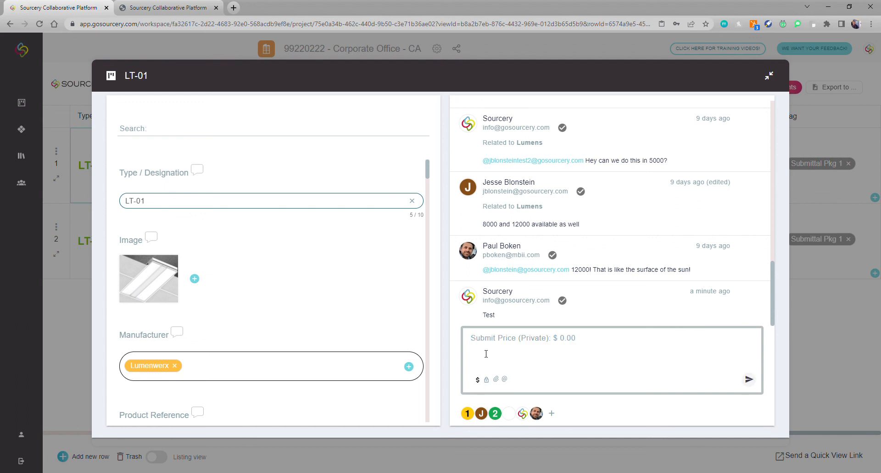
{"action": "left_click", "coordinate": [486, 381]}
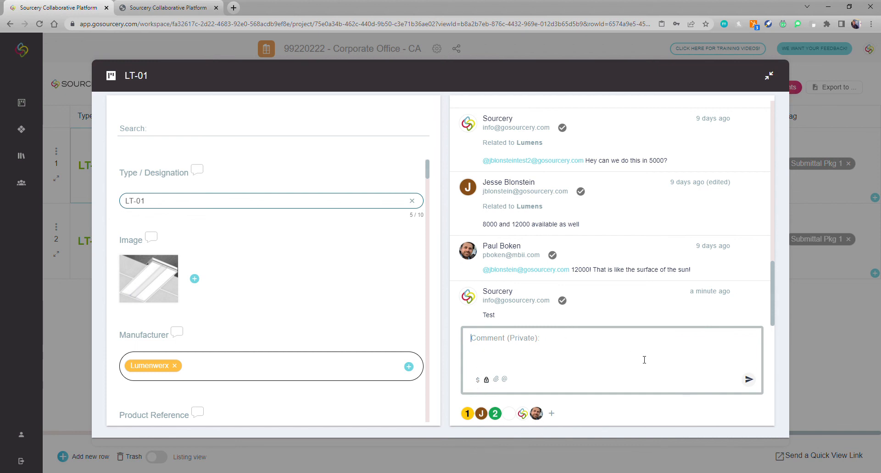
{"action": "left_click", "coordinate": [667, 360]}
{"action": "left_click", "coordinate": [497, 380]}
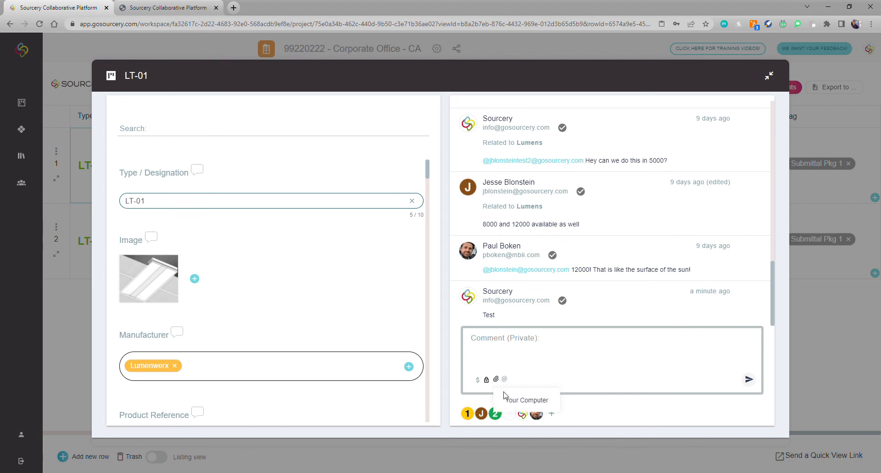
{"action": "left_click", "coordinate": [526, 340]}
{"action": "left_click", "coordinate": [486, 381]}
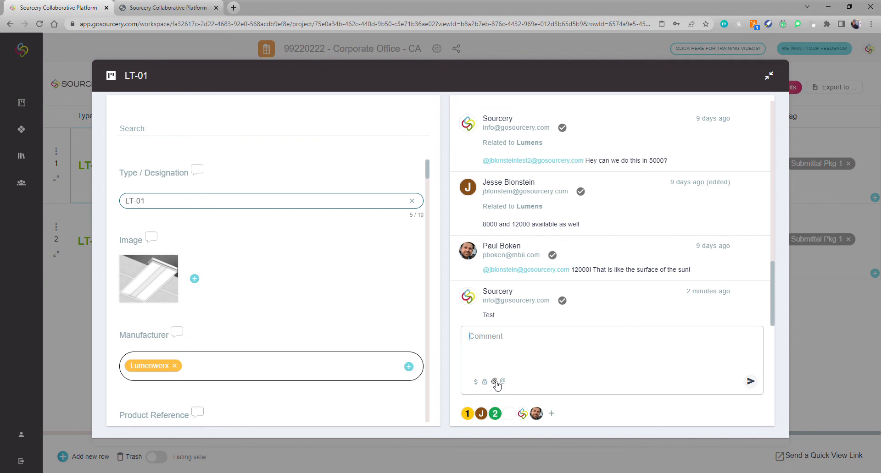
{"action": "left_click", "coordinate": [495, 382]}
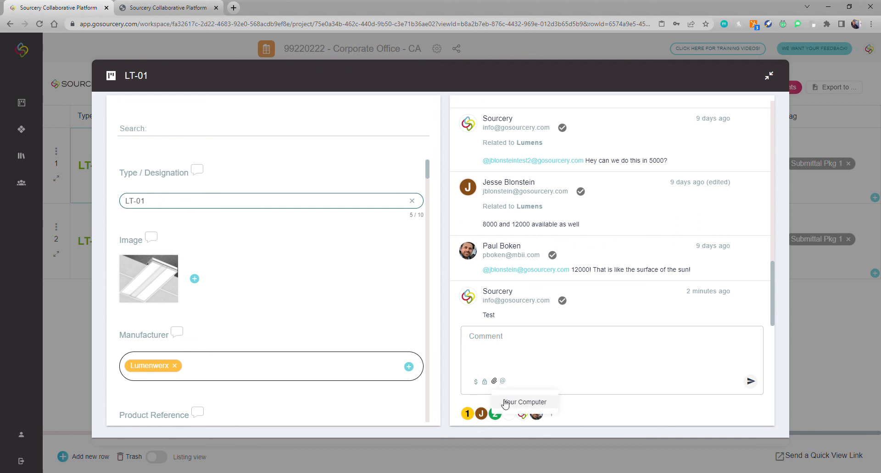
{"action": "left_click", "coordinate": [484, 381]}
{"action": "left_click", "coordinate": [498, 380]}
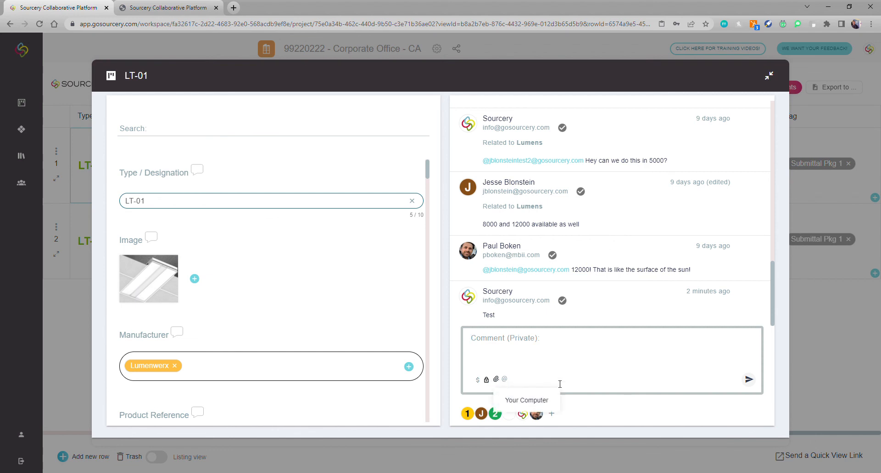
{"action": "left_click", "coordinate": [562, 337]}
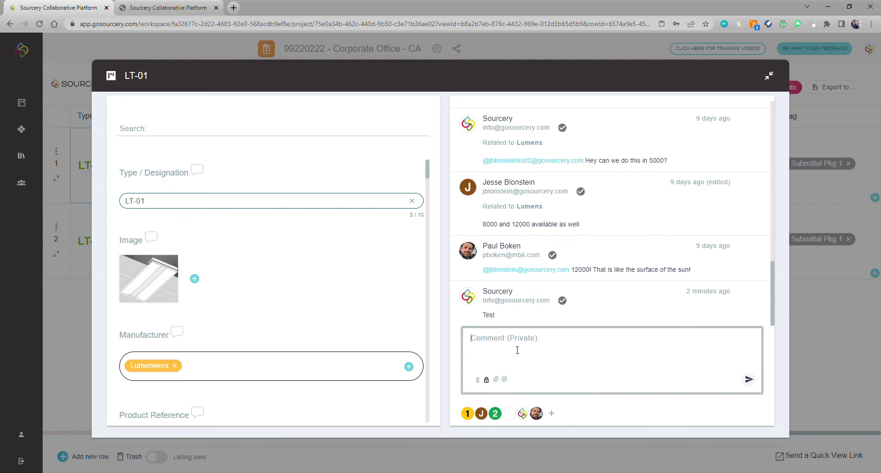
Close LT-01's detail window to return to the Submittal View 1 table.
{"action": "left_click", "coordinate": [769, 77]}
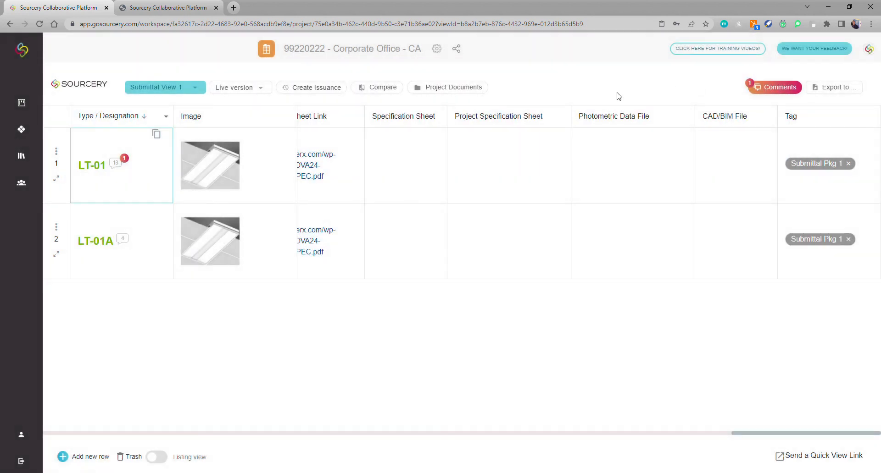